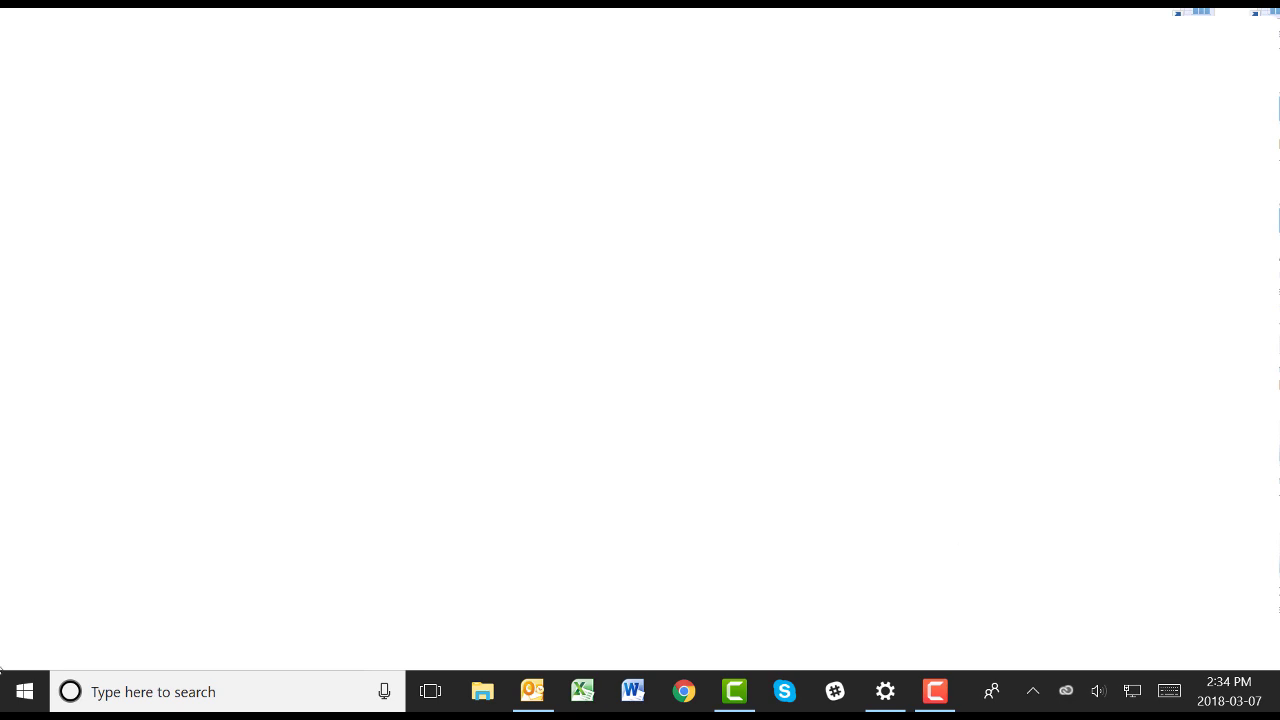
- Stop the Watch Folder Service of Document Conversion Service and dismiss the resulting message
{"action": "left_click", "coordinate": [25, 691]}
{"action": "scroll", "coordinate": [256, 471], "scroll_direction": "down", "scroll_amount": 3}
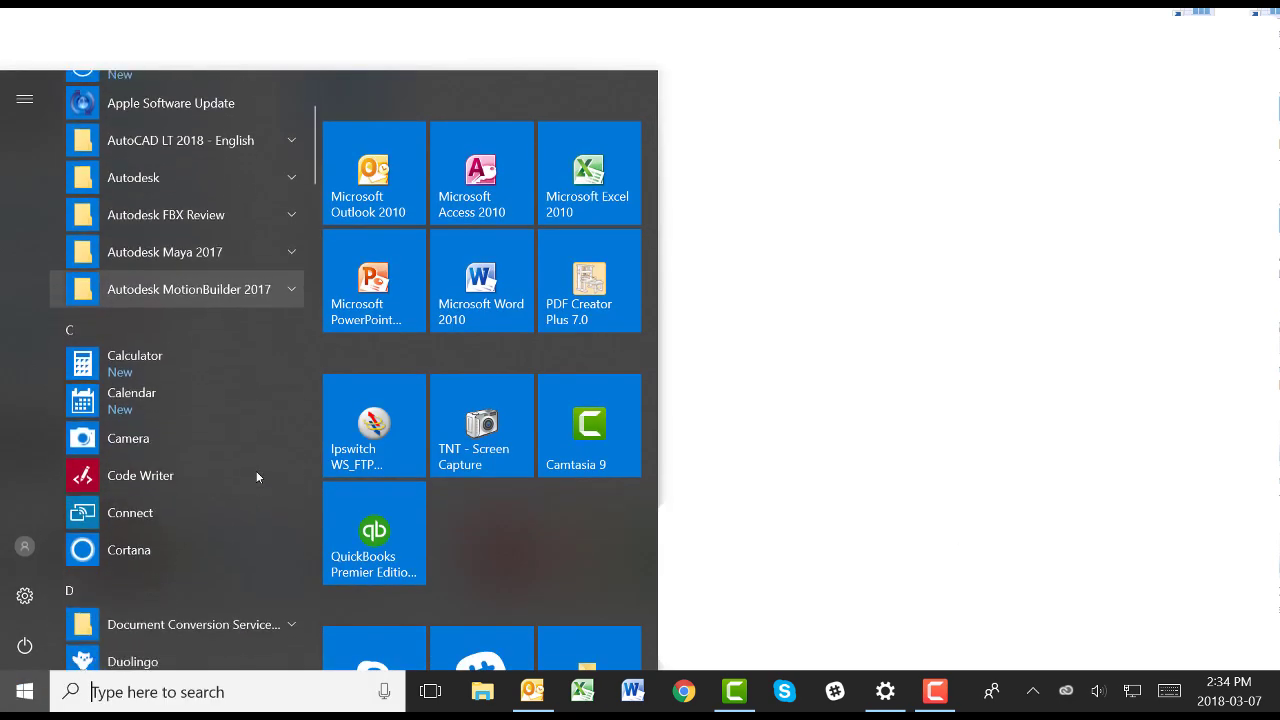
{"action": "left_click", "coordinate": [259, 447]}
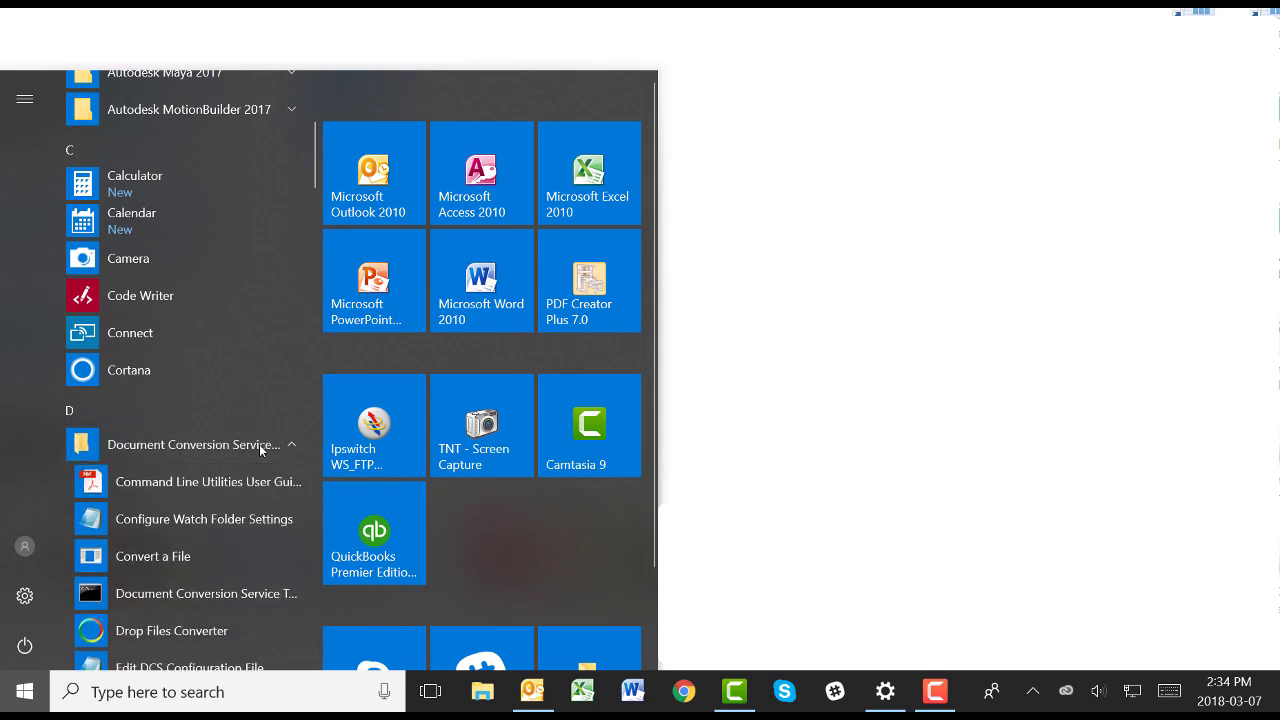
{"action": "scroll", "coordinate": [260, 449], "scroll_direction": "down", "scroll_amount": 6}
{"action": "scroll", "coordinate": [259, 449], "scroll_direction": "down", "scroll_amount": 2}
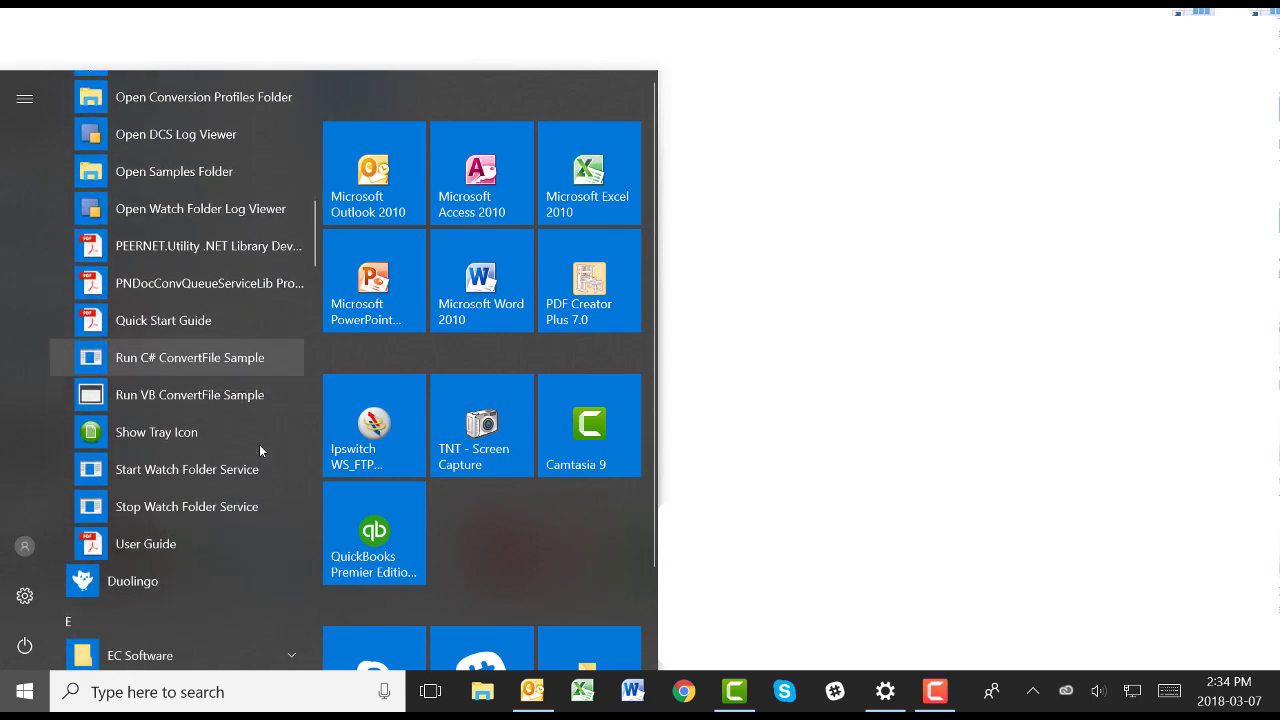
{"action": "left_click", "coordinate": [251, 503]}
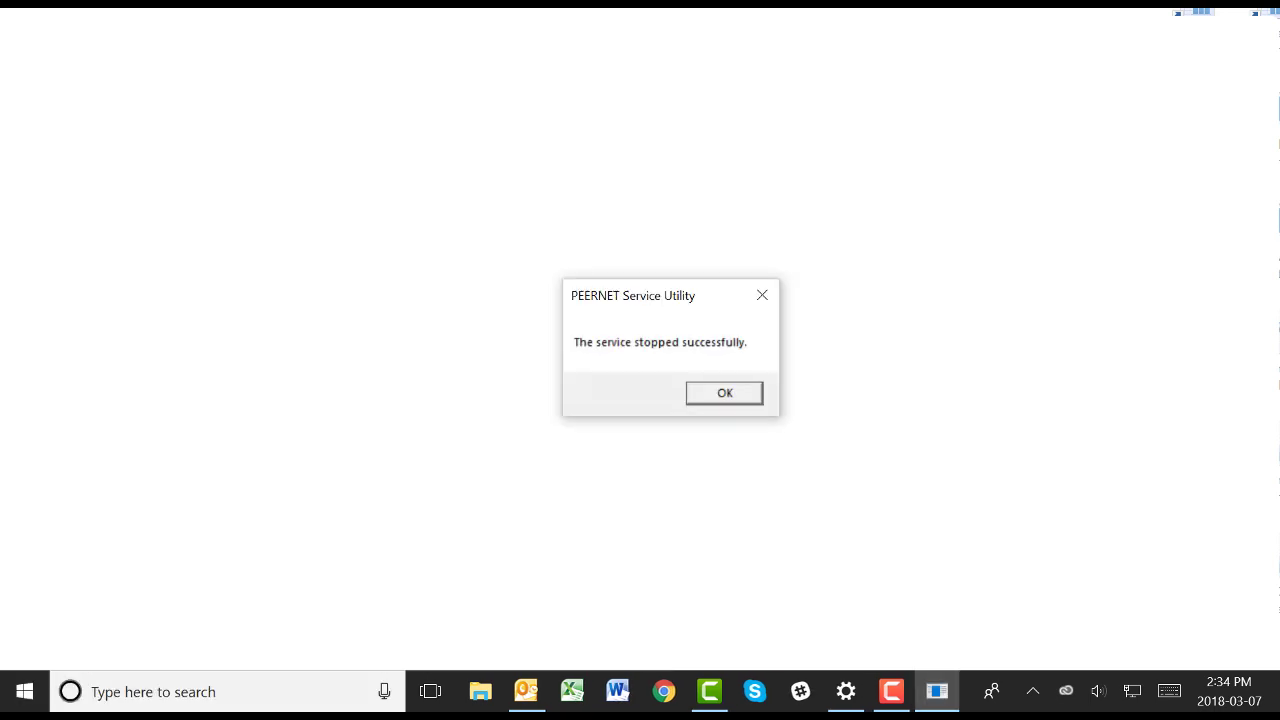
{"action": "left_click", "coordinate": [716, 396]}
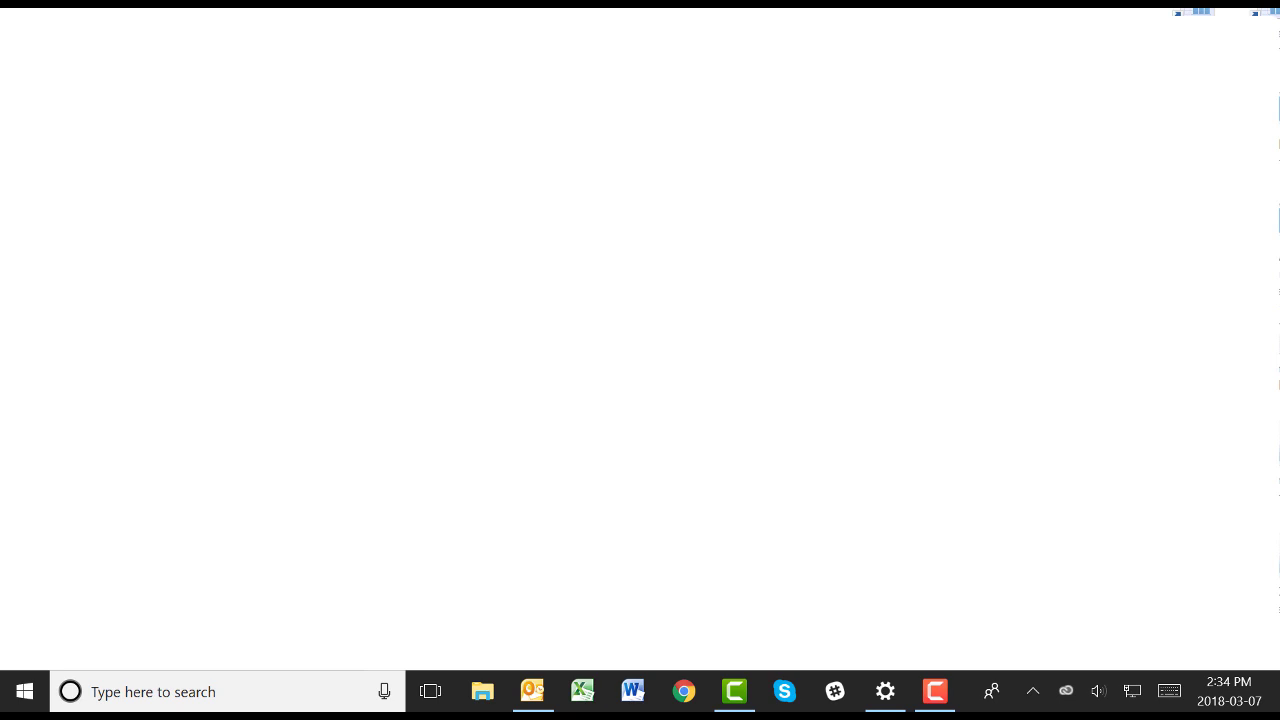
- Open the Watch Folder settings file of Document Conversion Service and locate the ConvertToTIFF watch folder definition
{"action": "left_click", "coordinate": [25, 690]}
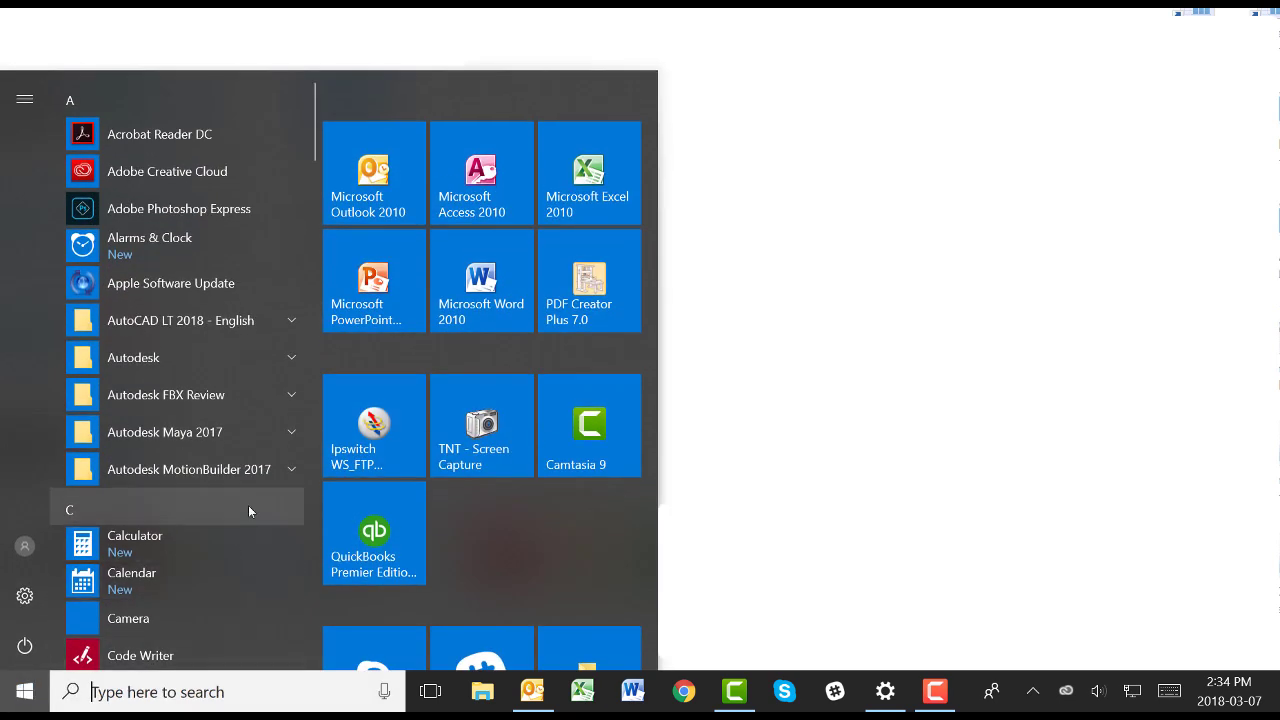
{"action": "scroll", "coordinate": [251, 506], "scroll_direction": "down", "scroll_amount": 5}
{"action": "left_click", "coordinate": [259, 358]}
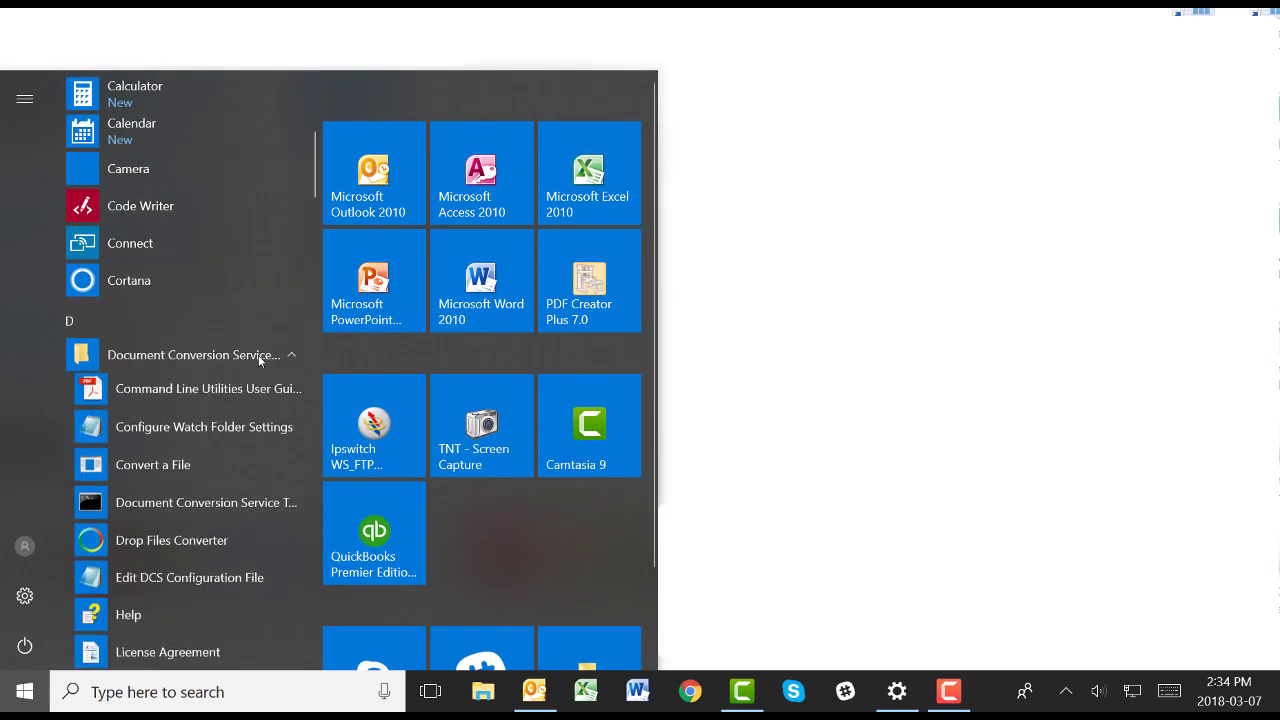
{"action": "left_click", "coordinate": [251, 433]}
{"action": "scroll", "coordinate": [1045, 152], "scroll_direction": "down", "scroll_amount": 4}
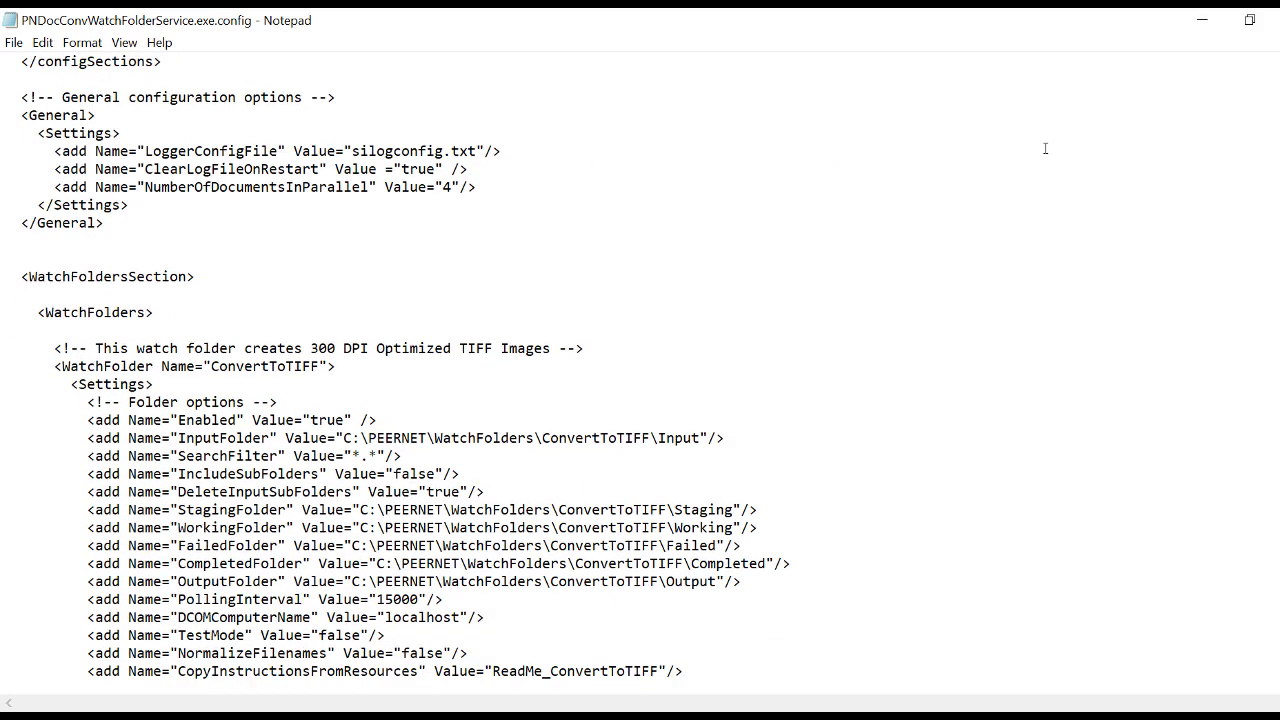
{"action": "scroll", "coordinate": [357, 268], "scroll_direction": "down", "scroll_amount": 1}
{"action": "left_click_drag", "start_coordinate": [211, 205], "coordinate": [318, 206]}
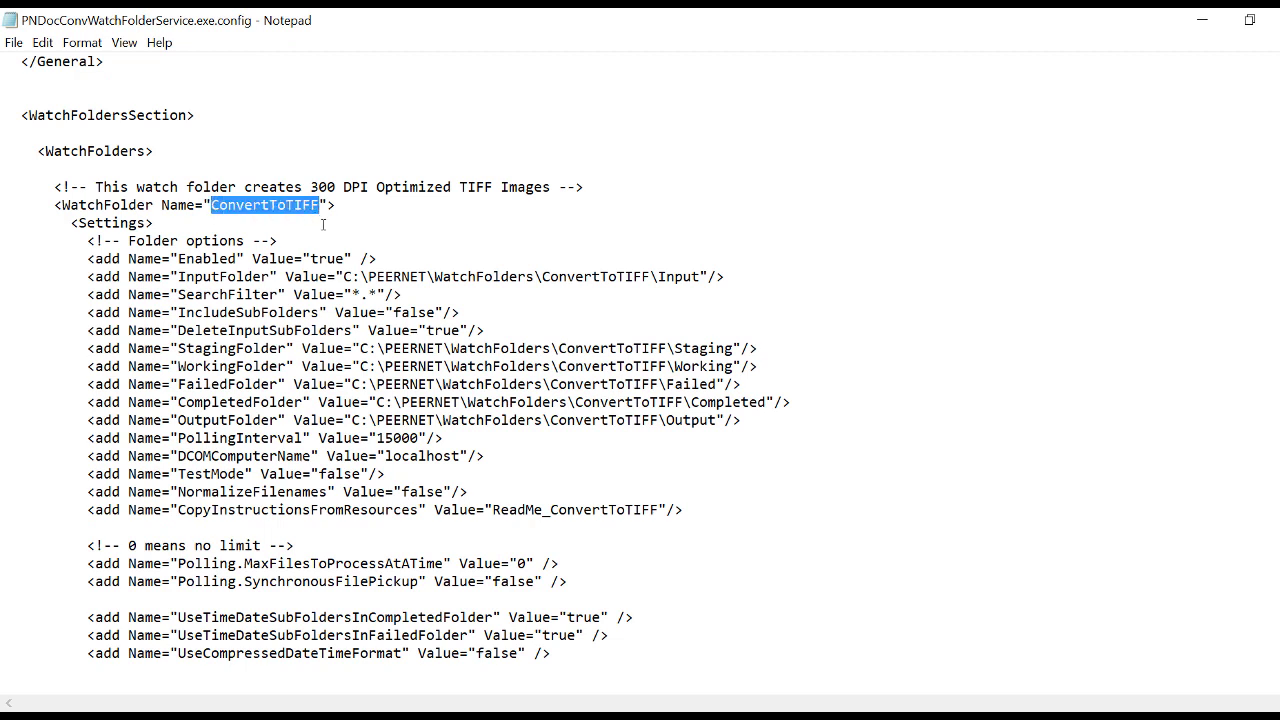
{"action": "left_click", "coordinate": [361, 207]}
- Set the RunAtEnd.Success.Enabled value of the ConvertToTIFF watch folder to "true"
{"action": "scroll", "coordinate": [361, 206], "scroll_direction": "down", "scroll_amount": 10}
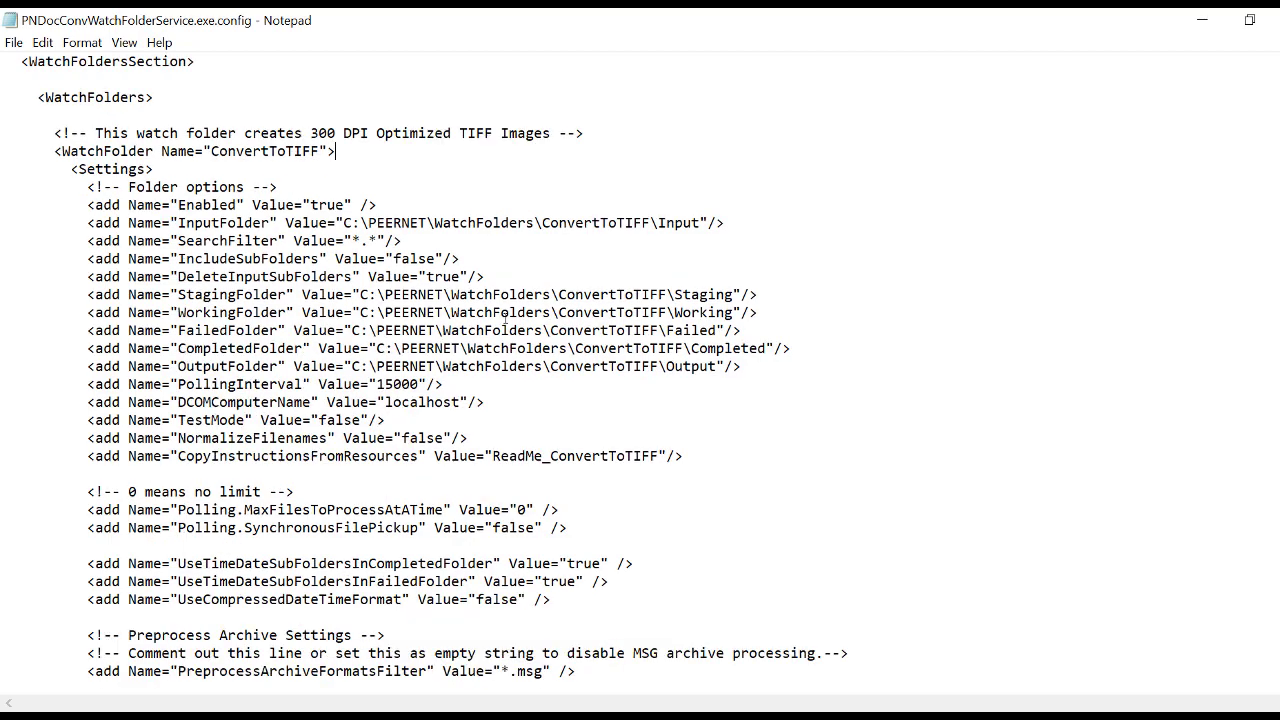
{"action": "scroll", "coordinate": [505, 318], "scroll_direction": "down", "scroll_amount": 9}
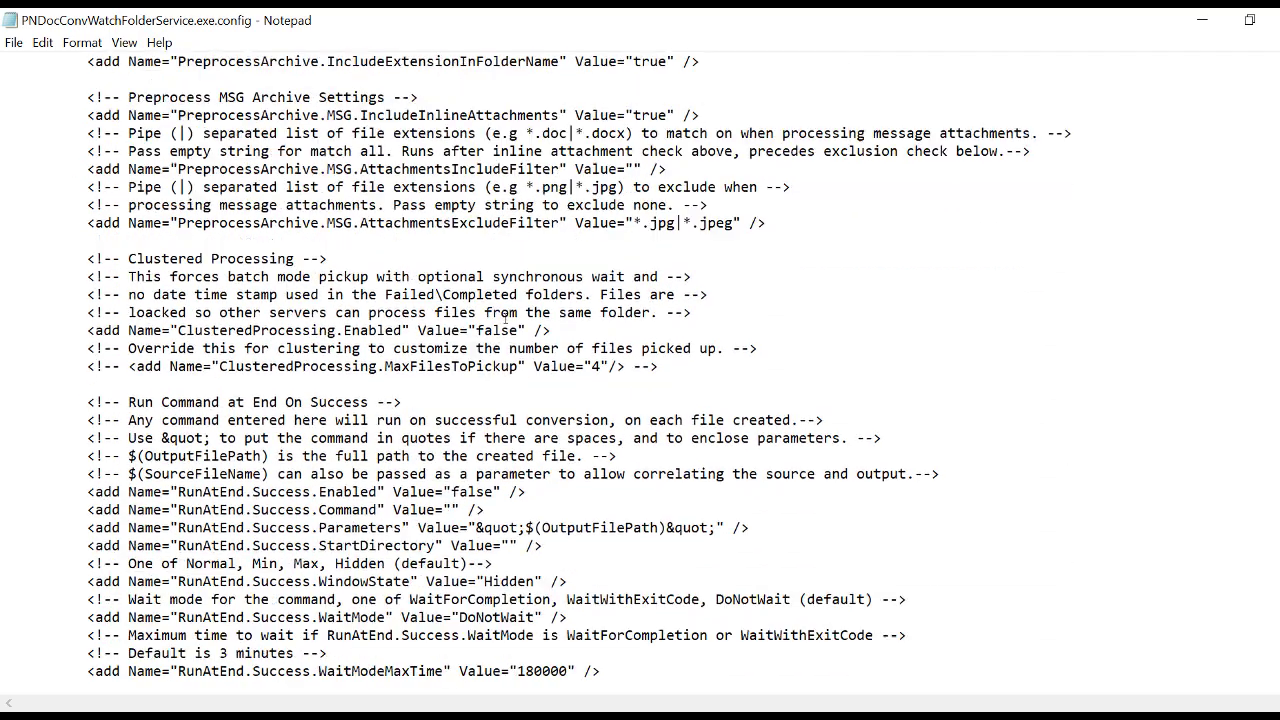
{"action": "left_click", "coordinate": [494, 169]}
{"action": "key", "text": "BackSpace"}
{"action": "key", "text": "BackSpace"}
{"action": "key", "text": "BackSpace"}
{"action": "key", "text": "BackSpace"}
{"action": "key", "text": "BackSpace"}
{"action": "type", "text": "tr"}
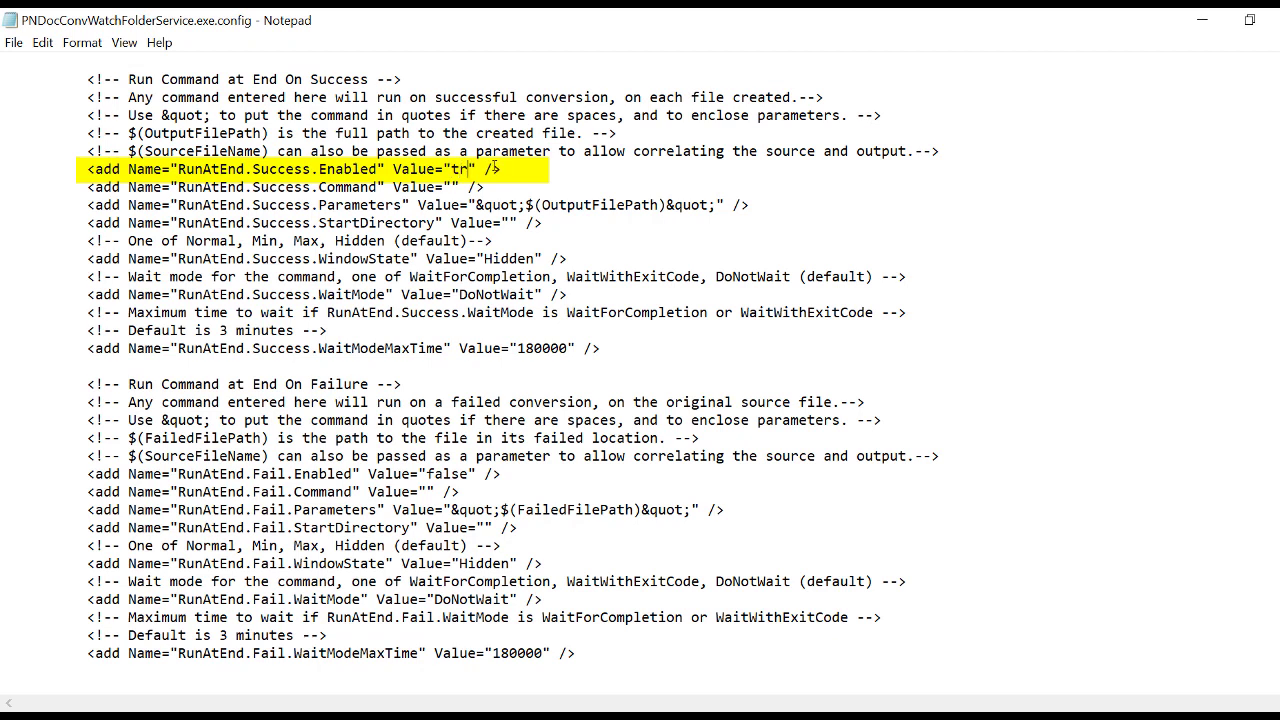
{"action": "type", "text": "ue"}
- Enter C:\ScriptFiles\upload.bat as the RunAtEnd.Success.Command value
{"action": "left_click", "coordinate": [452, 187]}
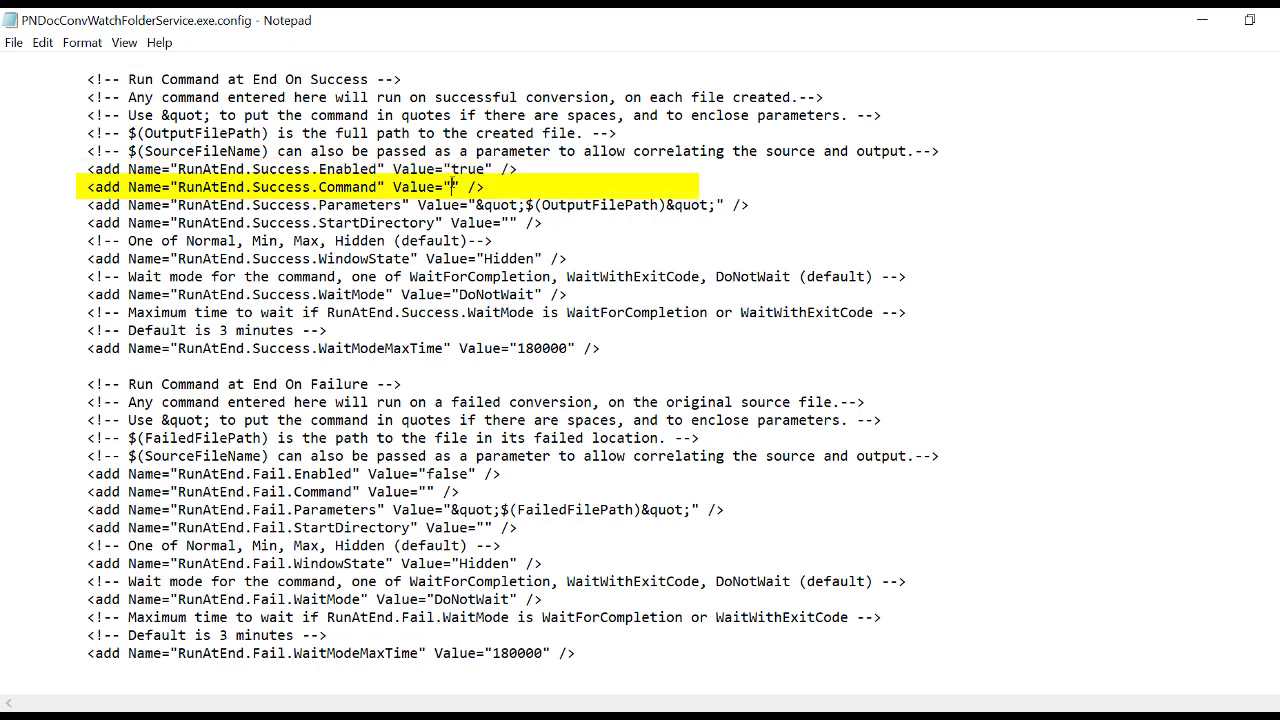
{"action": "type", "text": "C:\\ScriptFiles\\upload.bat"}
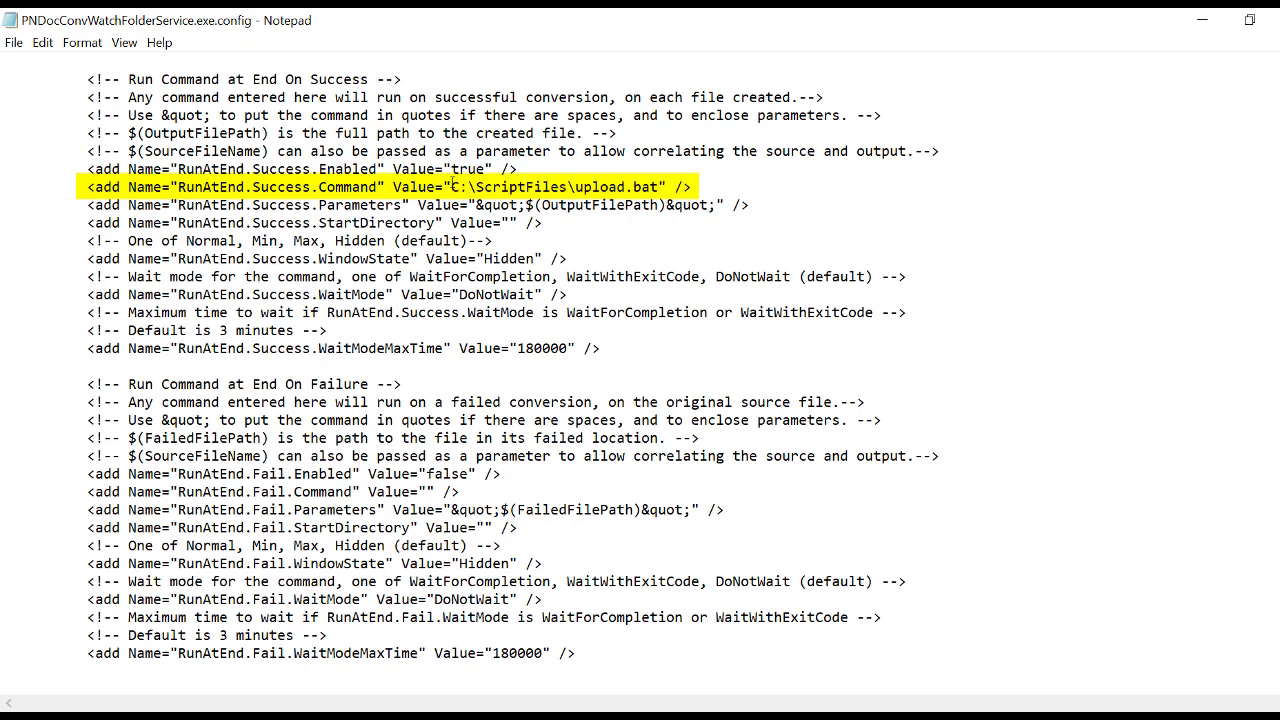
{"action": "left_click", "coordinate": [752, 204]}
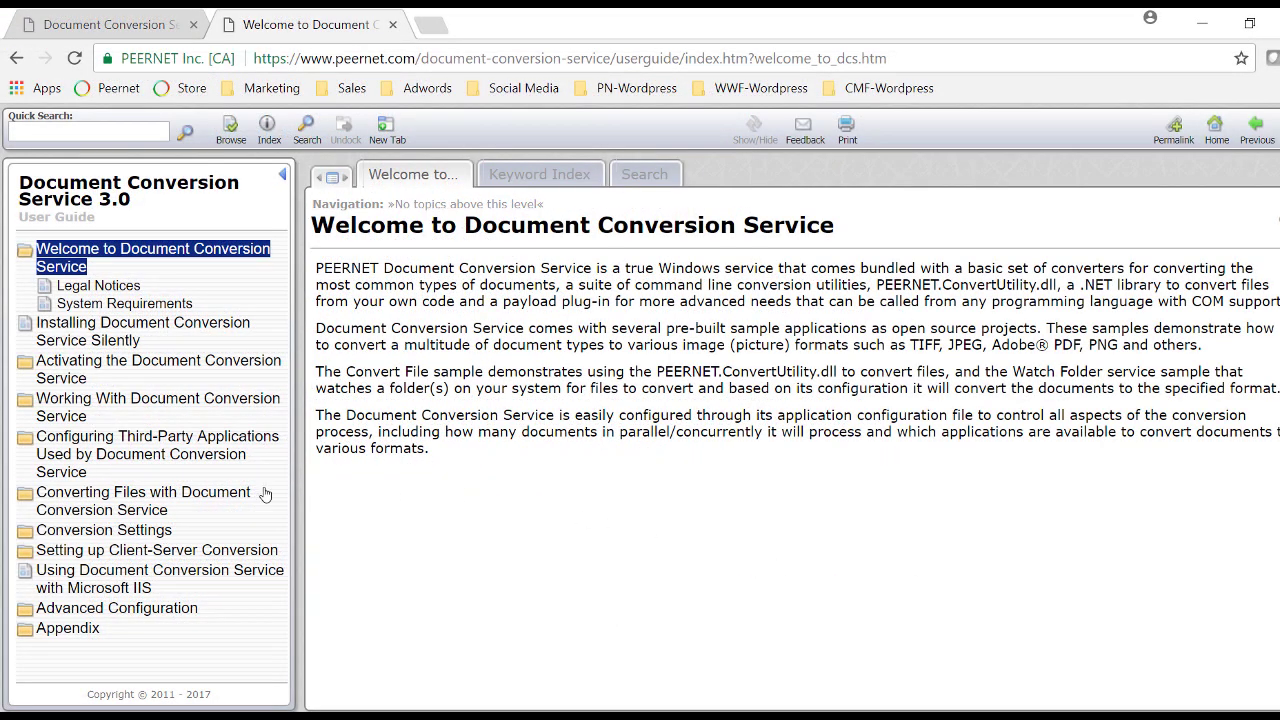
- Switch to Chrome and open the Post-Conversion Processing topic under Converting Files with Document Conversion Service in the user guide
{"action": "left_click", "coordinate": [218, 497]}
{"action": "scroll", "coordinate": [220, 500], "scroll_direction": "down", "scroll_amount": 3}
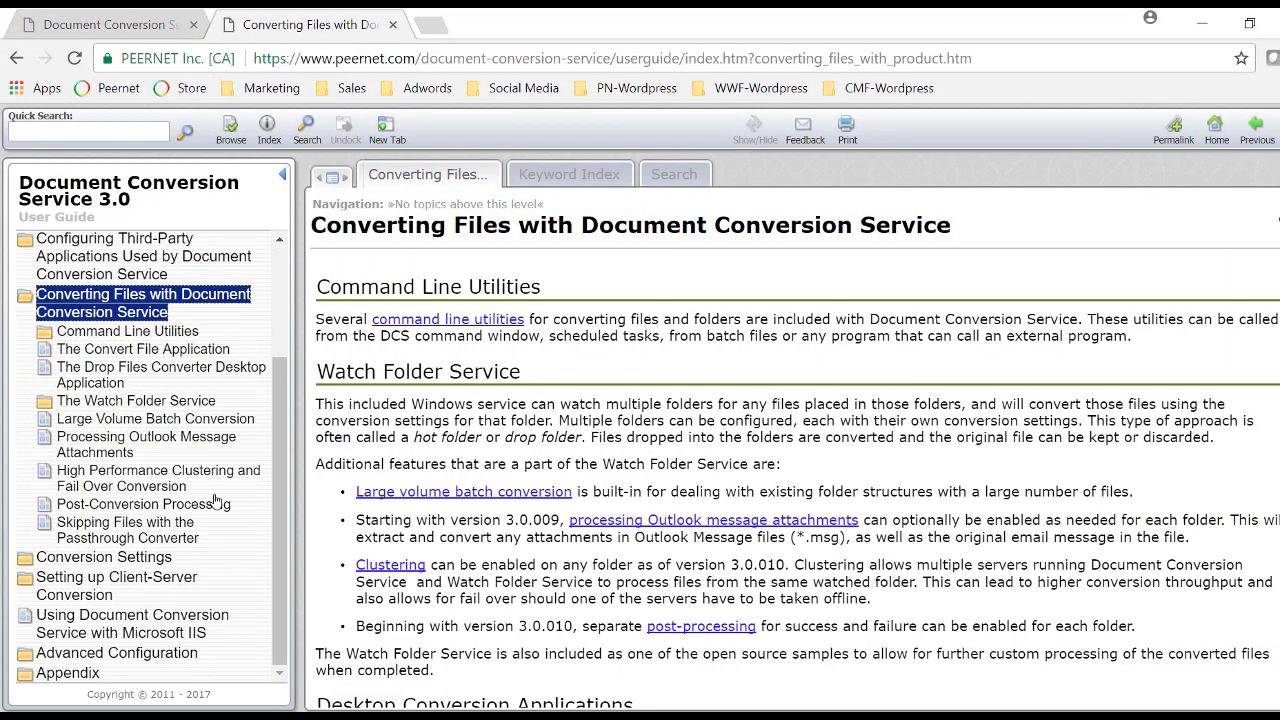
{"action": "left_click", "coordinate": [216, 505]}
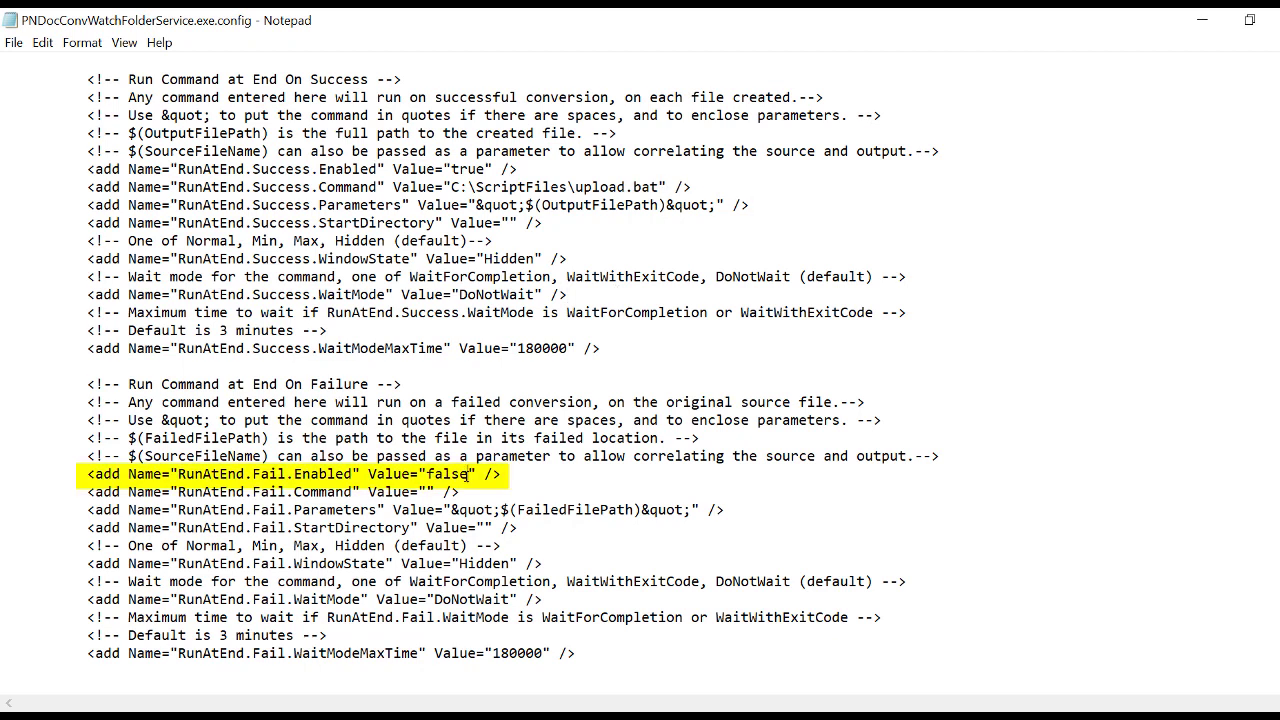
- Back in the Notepad configuration file, set the RunAtEnd.Fail.Enabled value to "true"
{"action": "key", "text": "BackSpace"}
{"action": "key", "text": "BackSpace"}
{"action": "key", "text": "BackSpace"}
{"action": "key", "text": "BackSpace"}
{"action": "key", "text": "BackSpace"}
{"action": "type", "text": "true"}
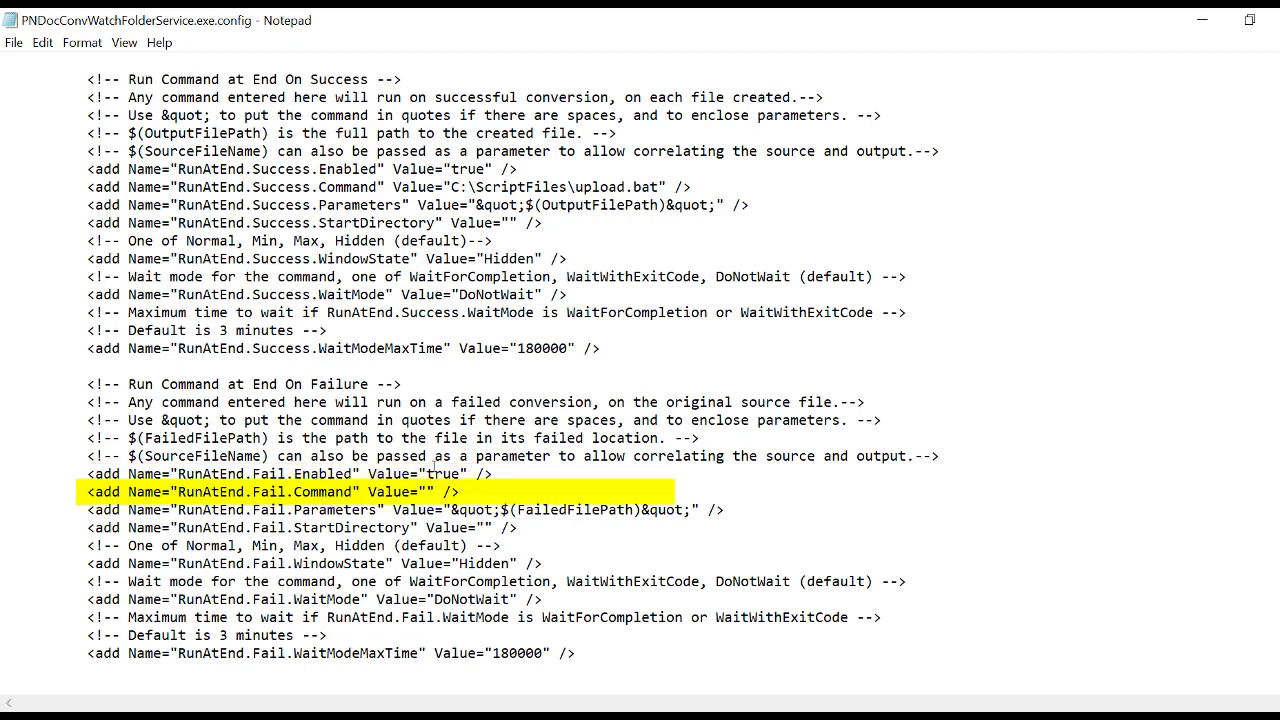
- Enter C:\ScriptFiles\failed.bat as the RunAtEnd.Fail.Command value and save the configuration file
{"action": "left_click", "coordinate": [426, 489]}
{"action": "type", "text": "C:\\ScriptFiles\\failed.bat"}
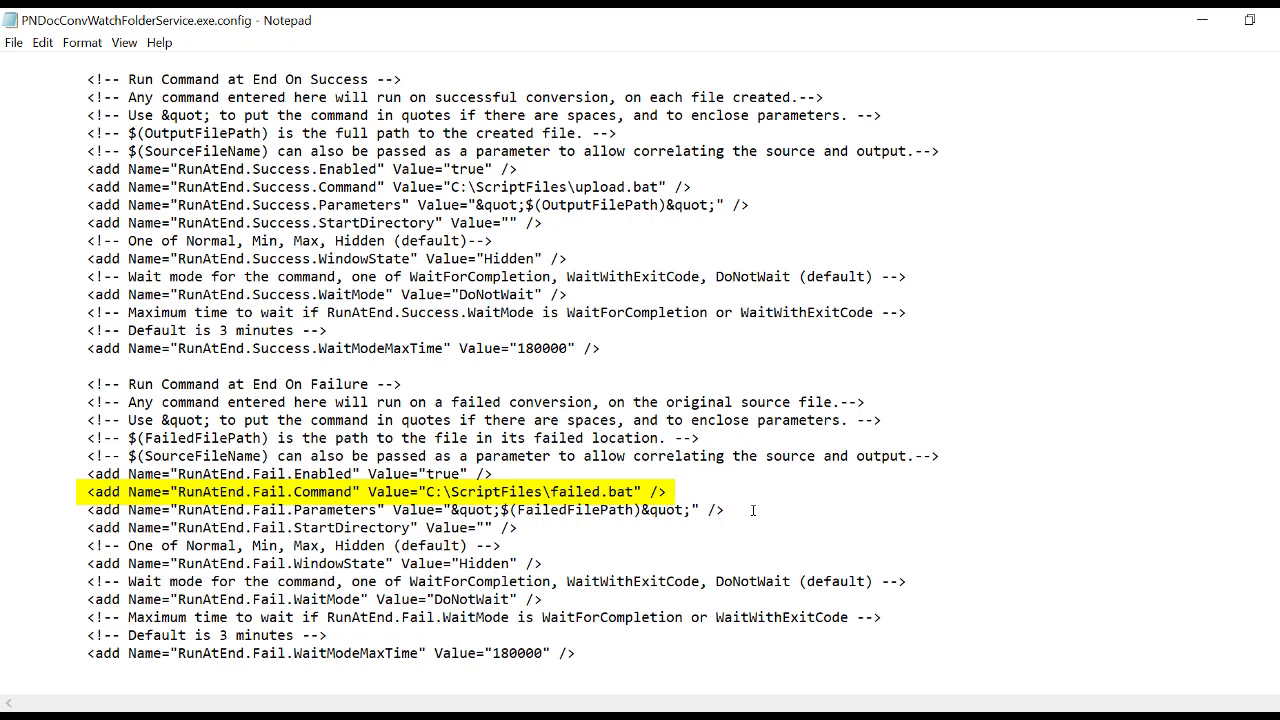
{"action": "left_click", "coordinate": [753, 510]}
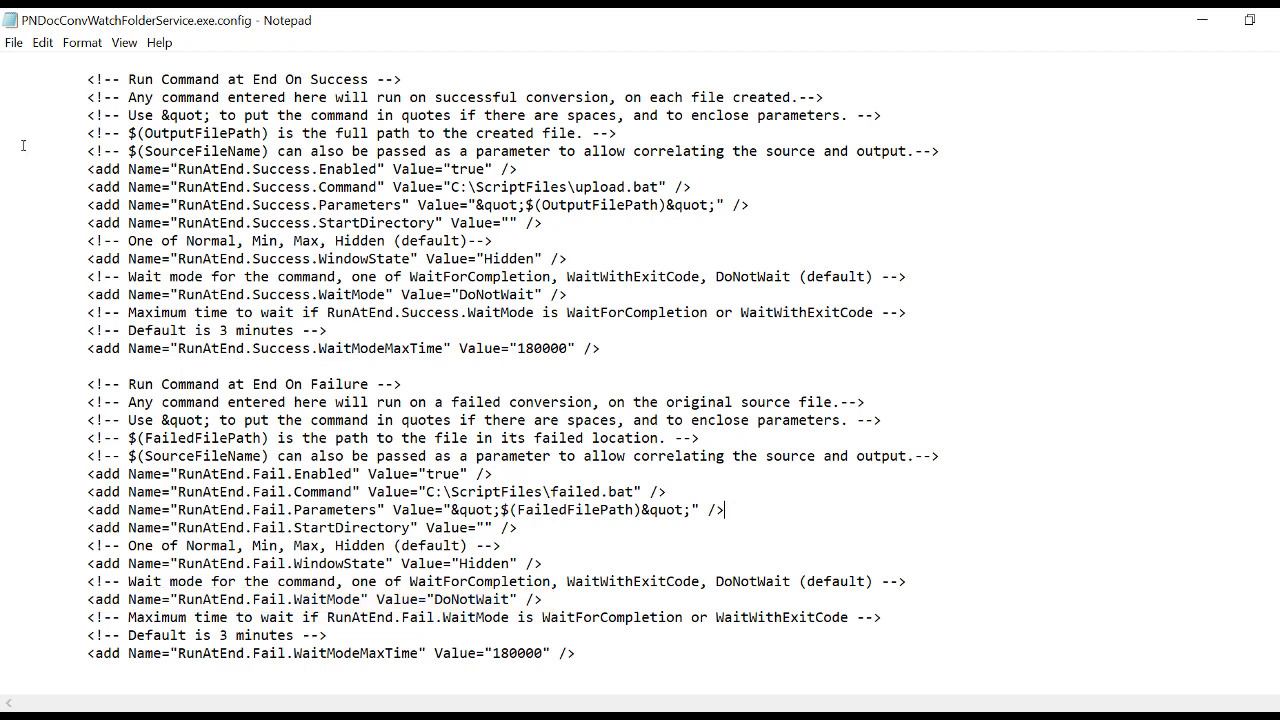
{"action": "left_click", "coordinate": [4, 46]}
{"action": "left_click", "coordinate": [73, 110]}
- Start the Watch Folder Service from the Document Conversion Service program group
{"action": "key", "text": "super"}
{"action": "scroll", "coordinate": [187, 484], "scroll_direction": "down", "scroll_amount": 5}
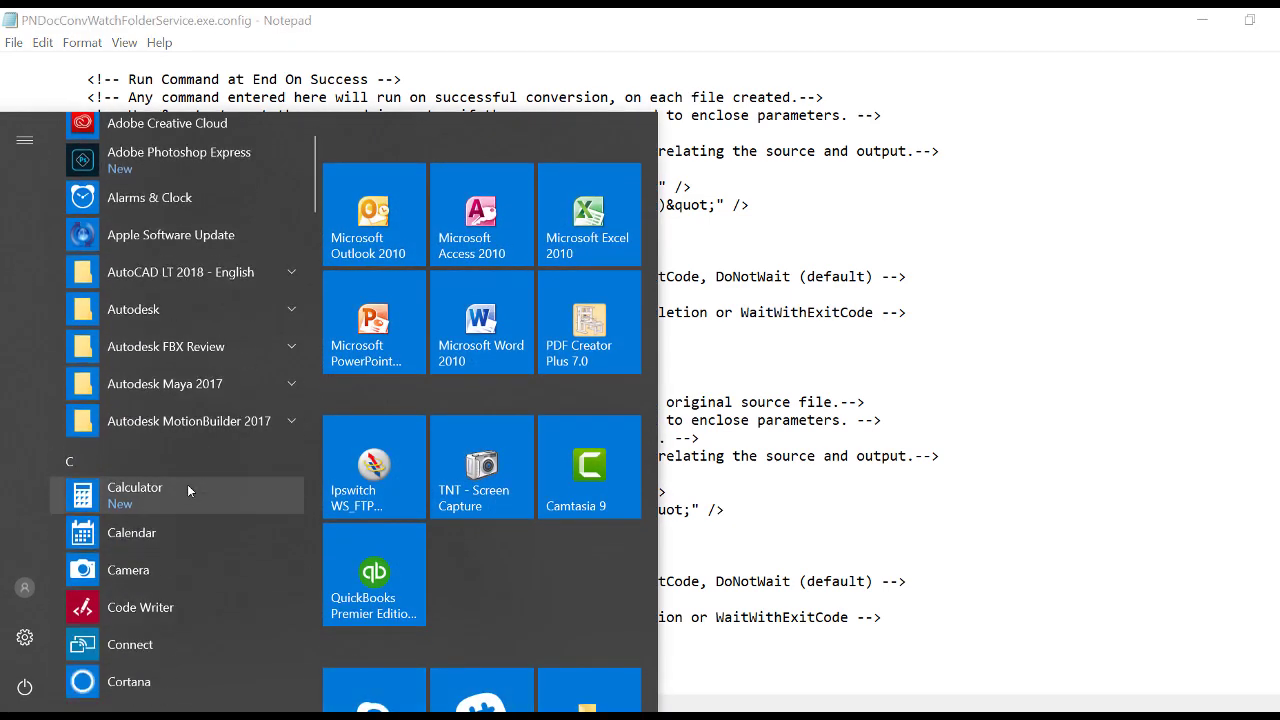
{"action": "left_click", "coordinate": [187, 486]}
{"action": "scroll", "coordinate": [187, 486], "scroll_direction": "down", "scroll_amount": 2}
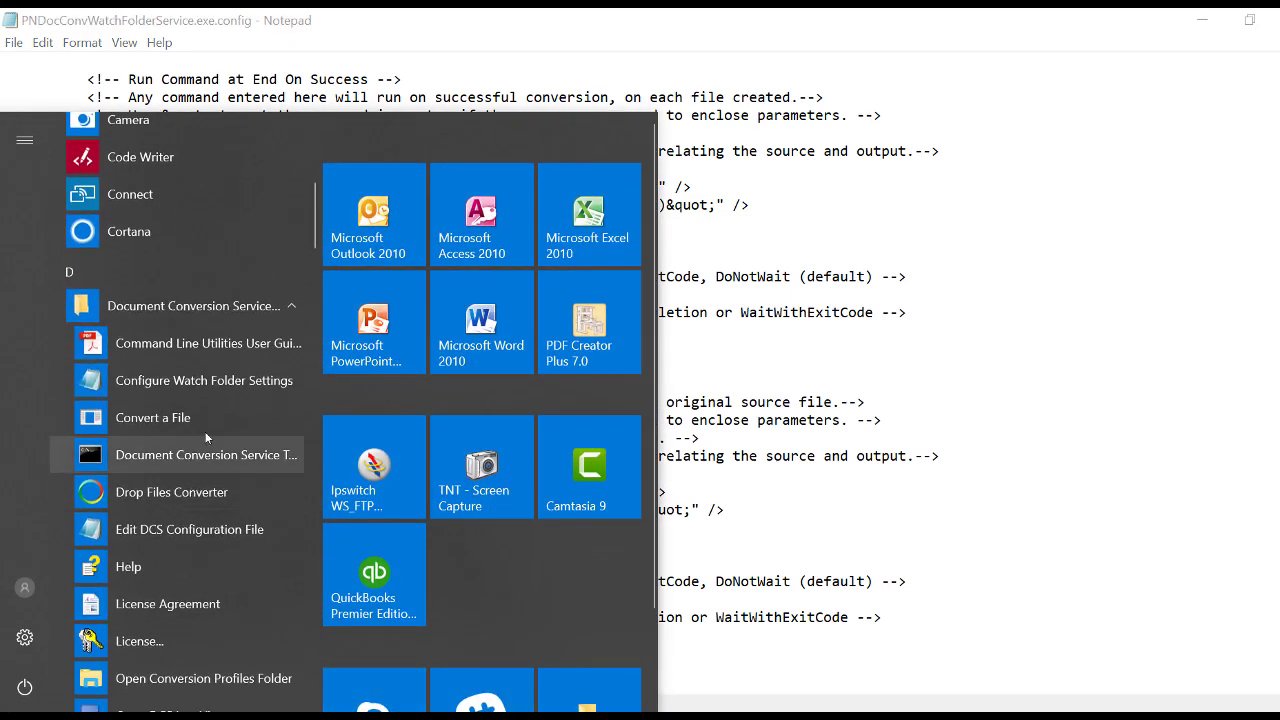
{"action": "scroll", "coordinate": [206, 433], "scroll_direction": "down", "scroll_amount": 5}
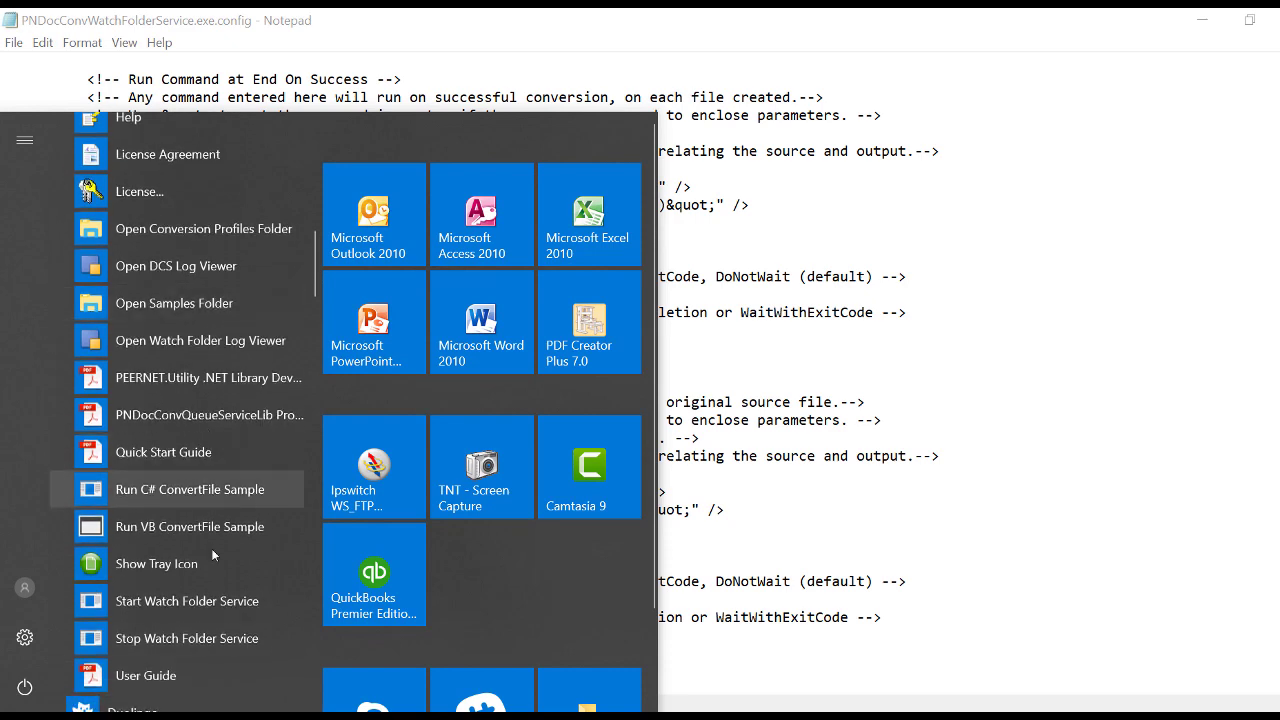
{"action": "left_click", "coordinate": [212, 597]}
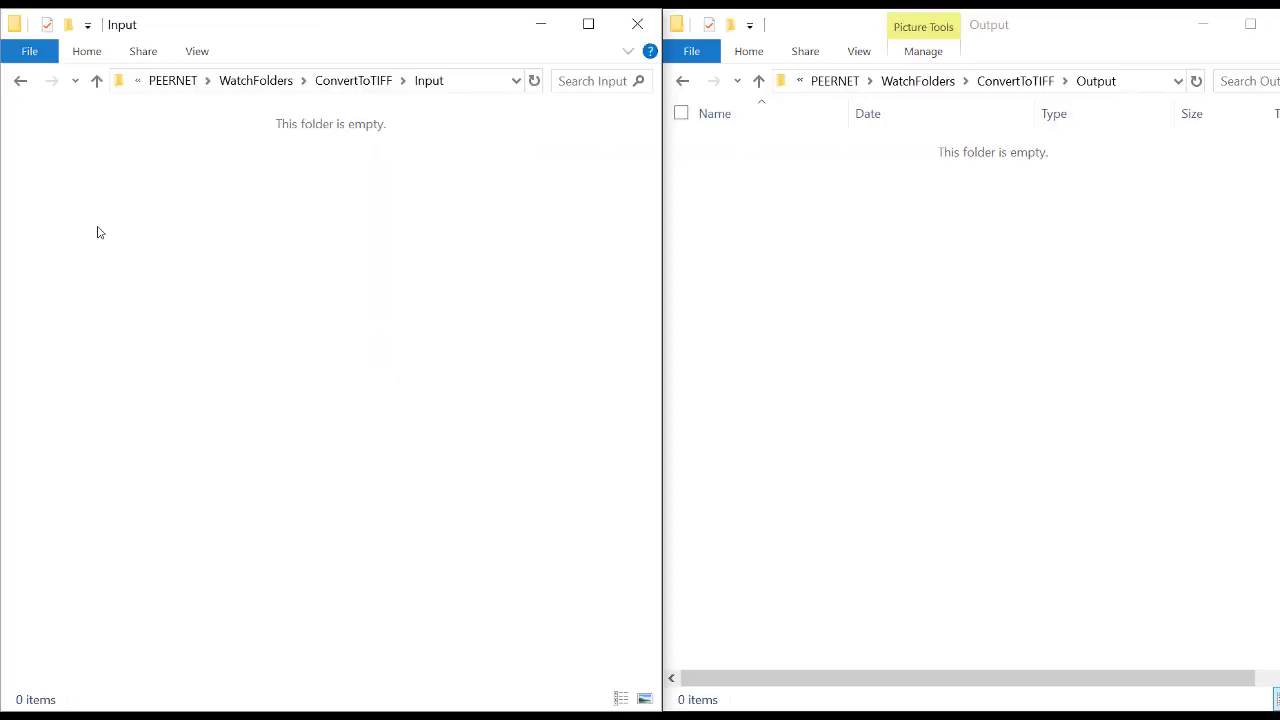
- In File Explorer, paste the copied items into the Input folder of the ConvertToTIFF watch folder
{"action": "key", "text": "ctrl+v"}
{"action": "left_click", "coordinate": [480, 716]}
{"action": "left_click", "coordinate": [508, 692]}
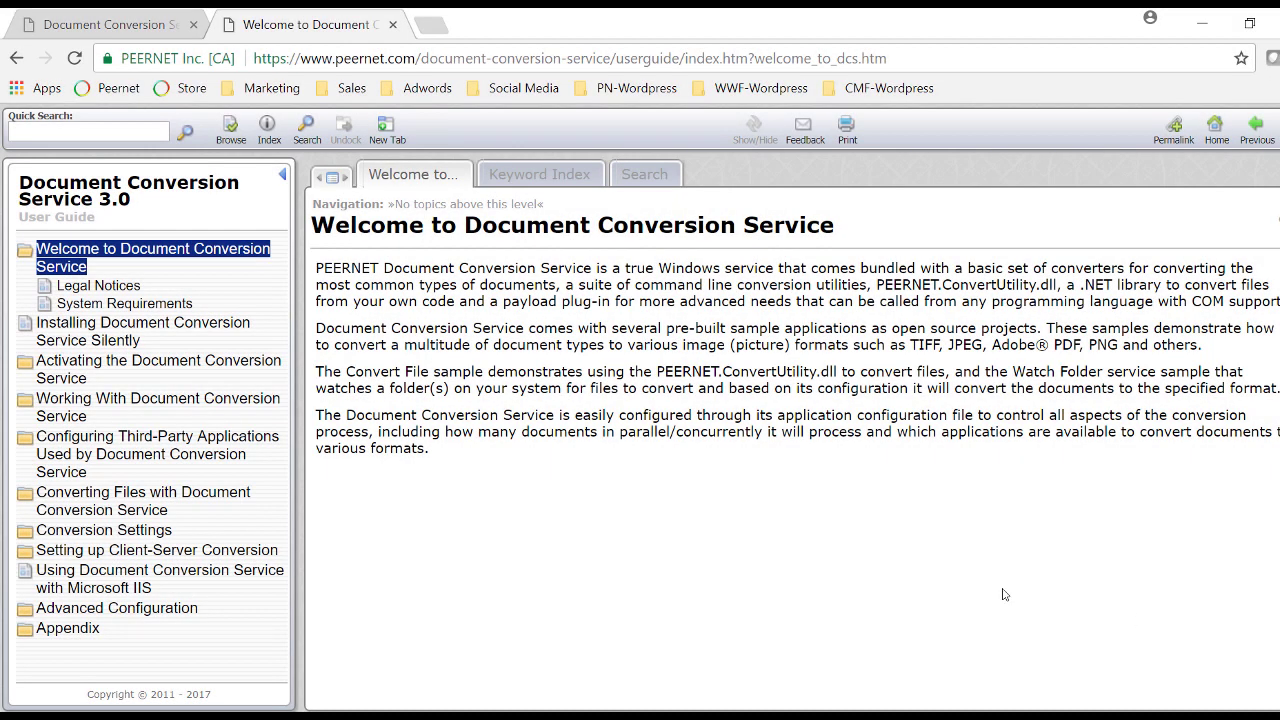
- Open the user guide's Post-Conversion Processing topic, within the section on converting files, in Chrome
{"action": "left_click", "coordinate": [220, 496]}
{"action": "scroll", "coordinate": [220, 497], "scroll_direction": "down", "scroll_amount": 3}
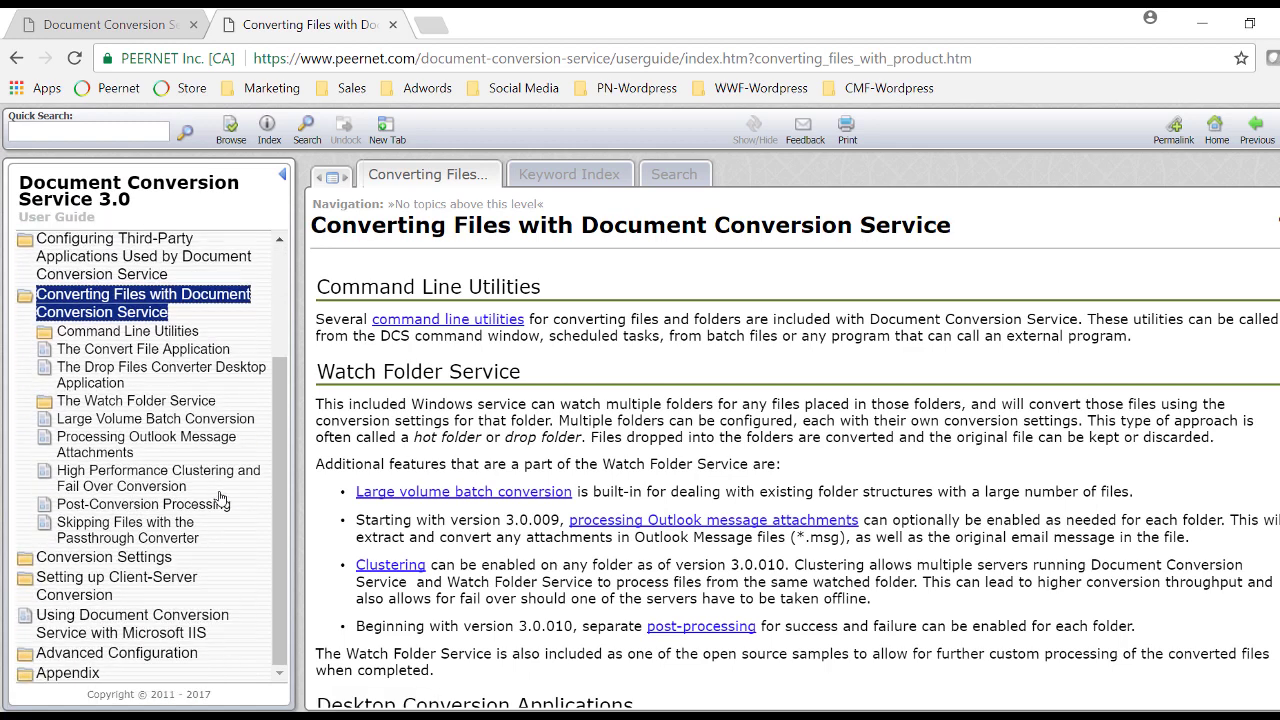
{"action": "left_click", "coordinate": [216, 504]}
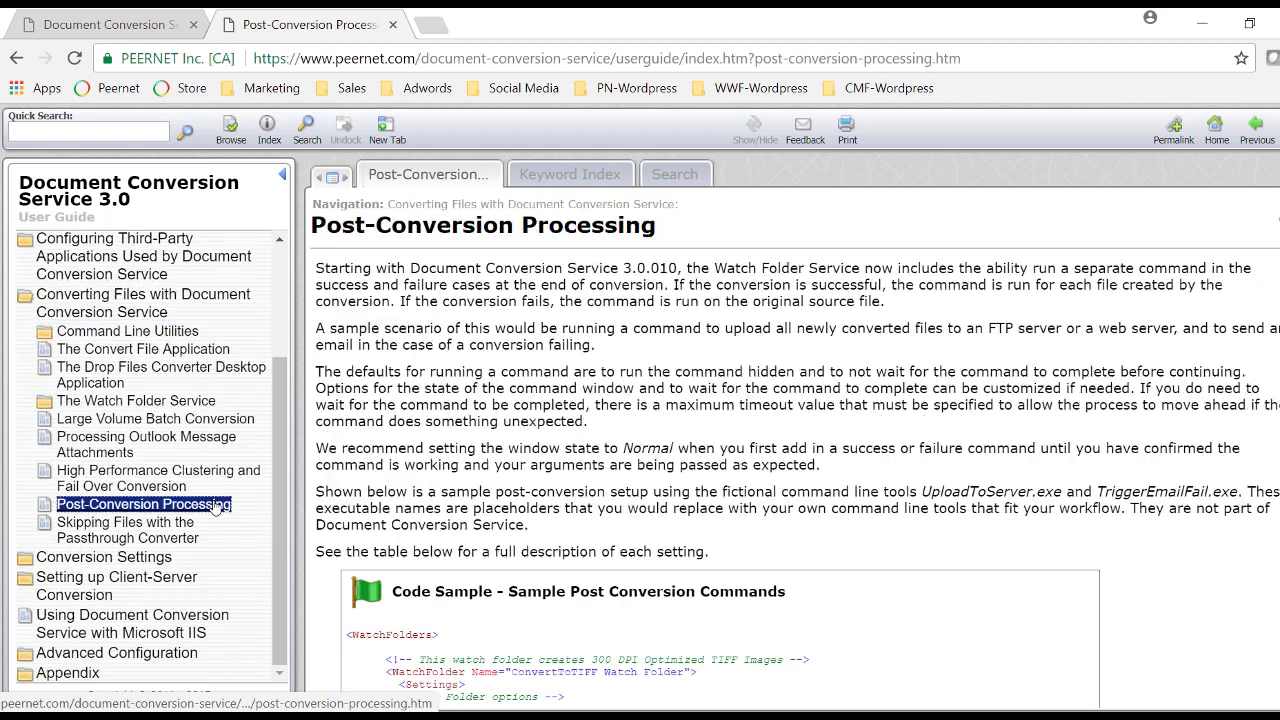